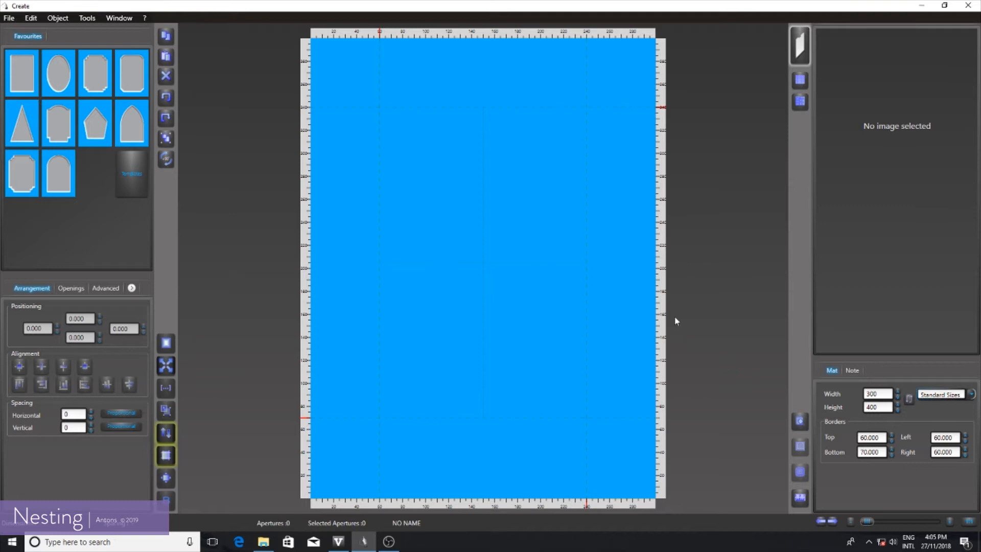
Step: Add the rectangular S001 opening to the 300 × 400 mat and send the design to nesting
drag(885, 394, 870, 408)
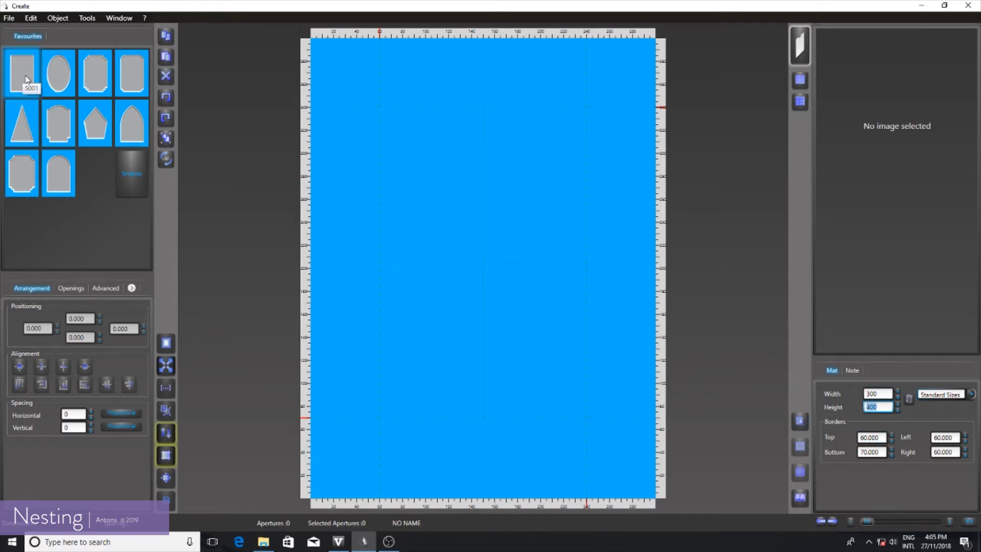
drag(24, 77, 352, 257)
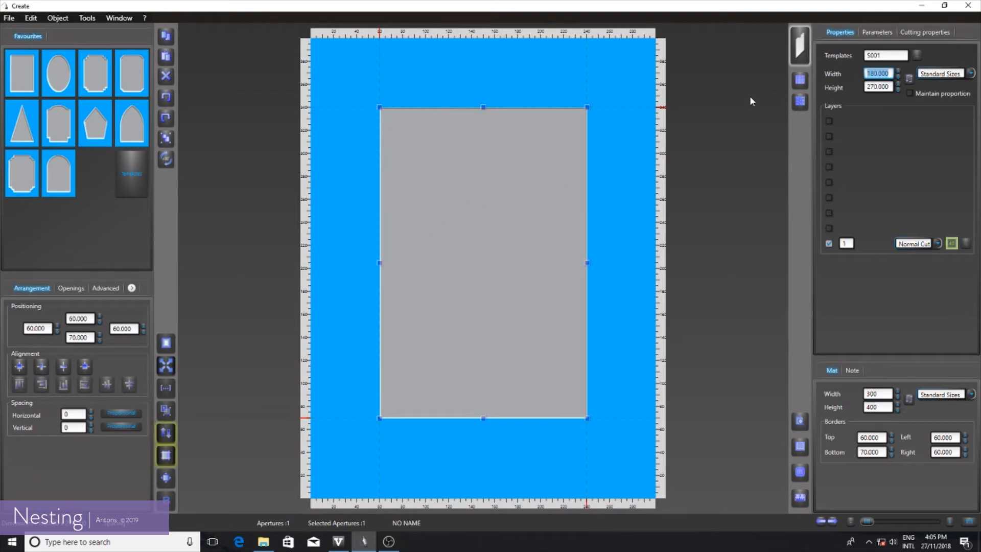
click(800, 101)
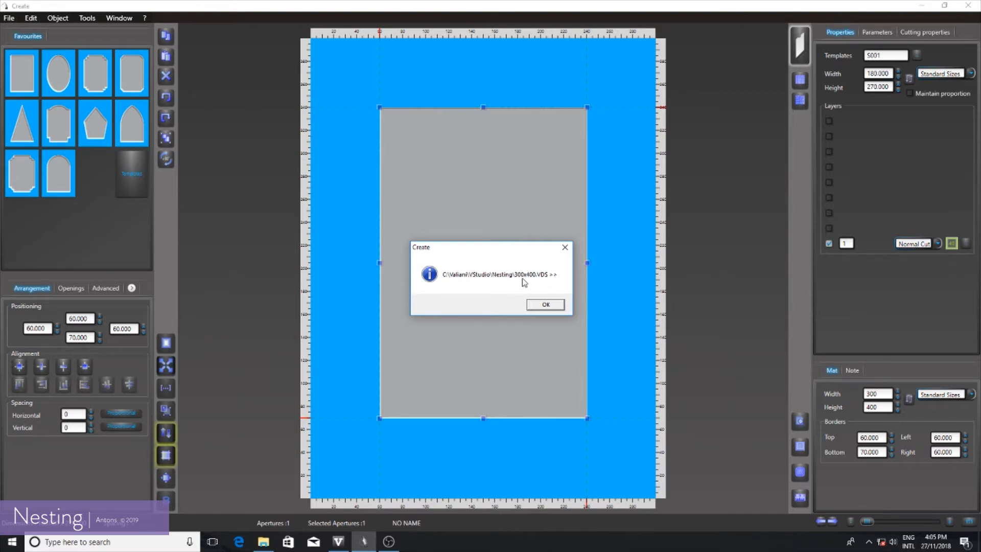
click(546, 306)
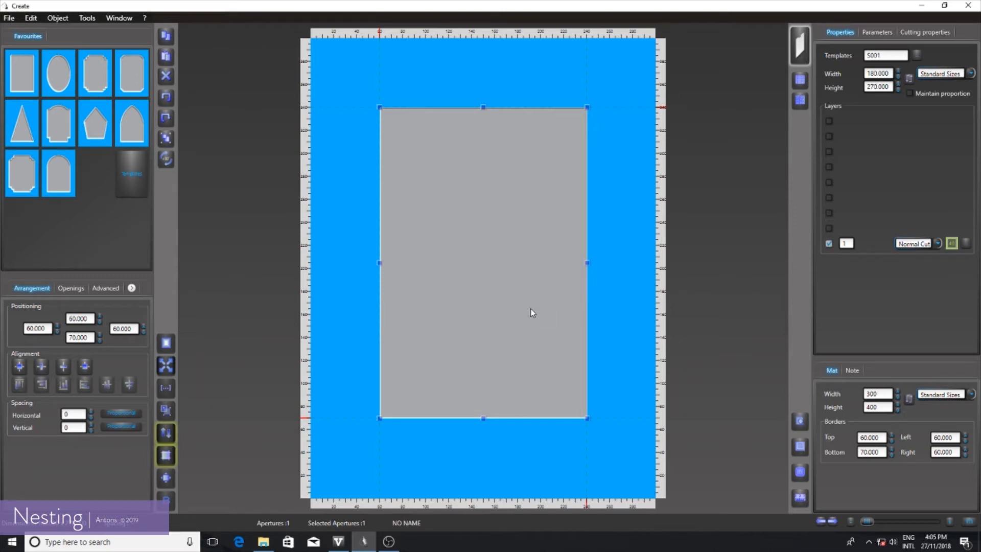
Step: Delete the opening and resize the mat to 600 wide by 400 high
click(166, 77)
double_click(891, 394)
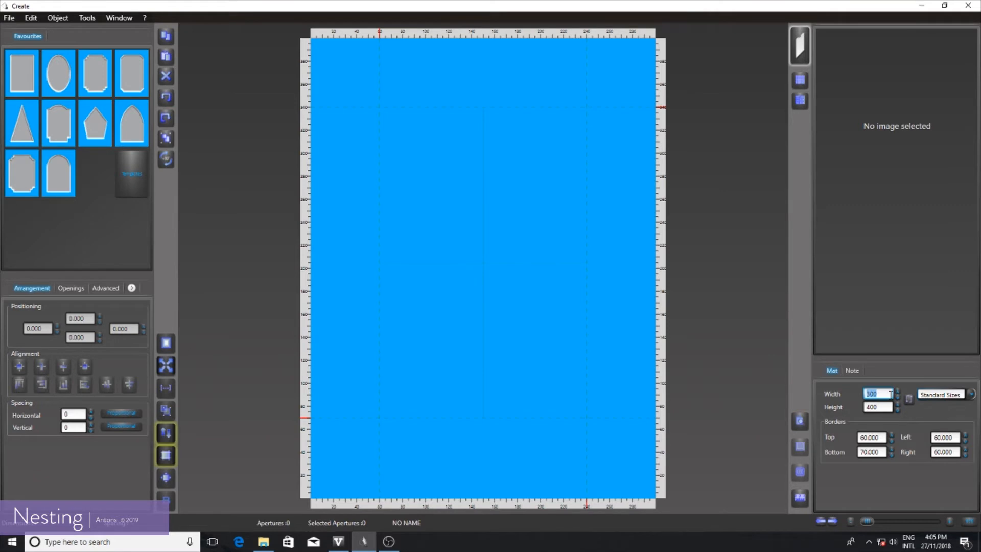
text(600)
key(Tab)
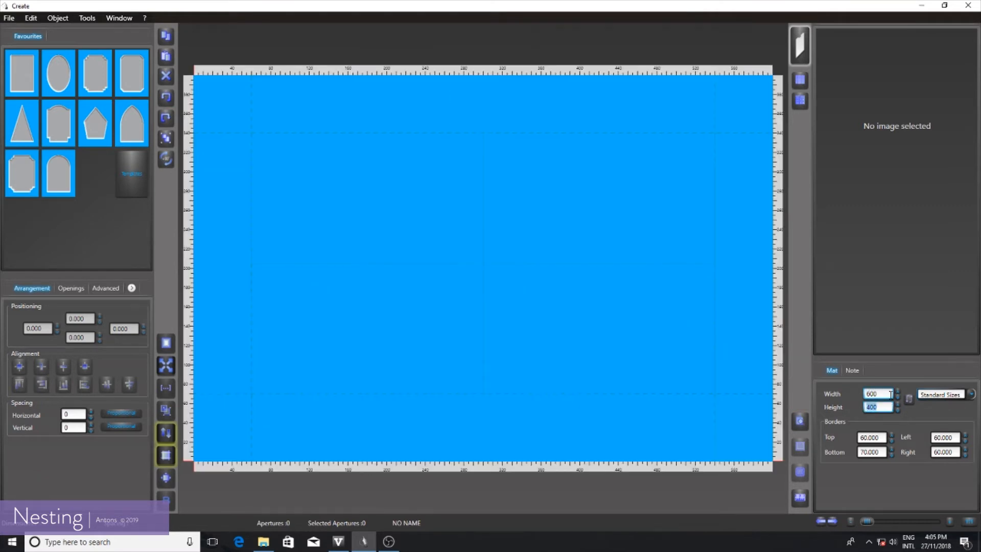
text(400)
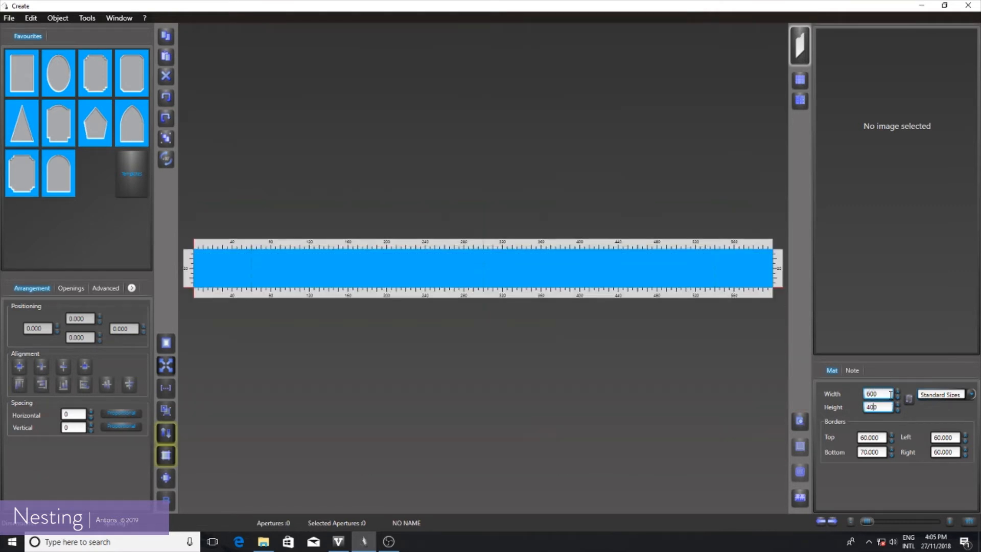
key(Return)
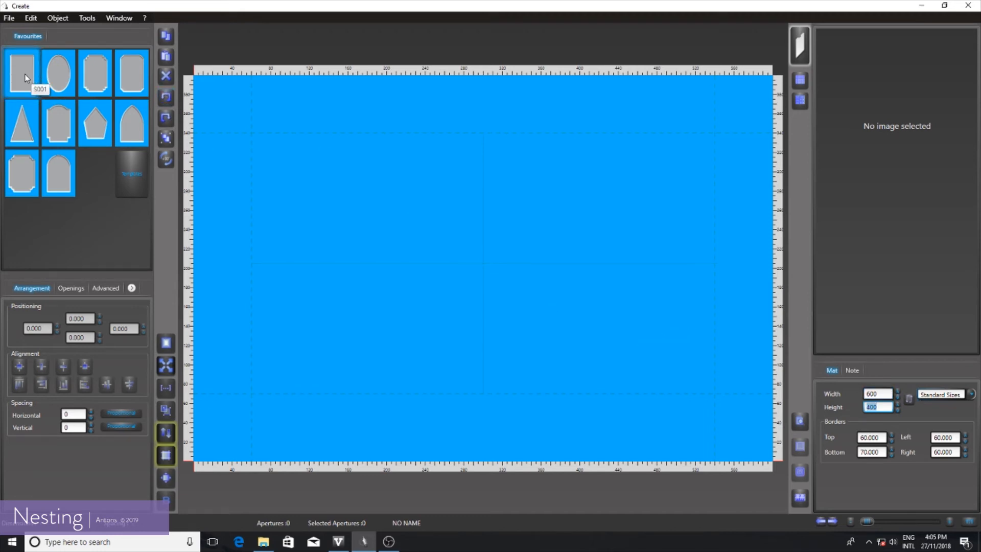
Step: Add the rectangular S001 opening to the 600 × 400 mat and send the design to nesting
click(29, 93)
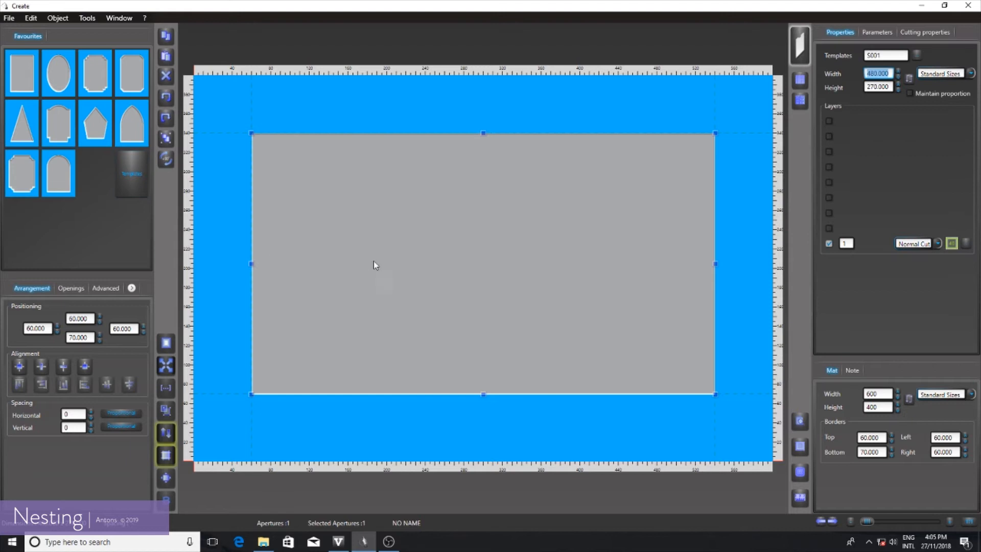
click(801, 104)
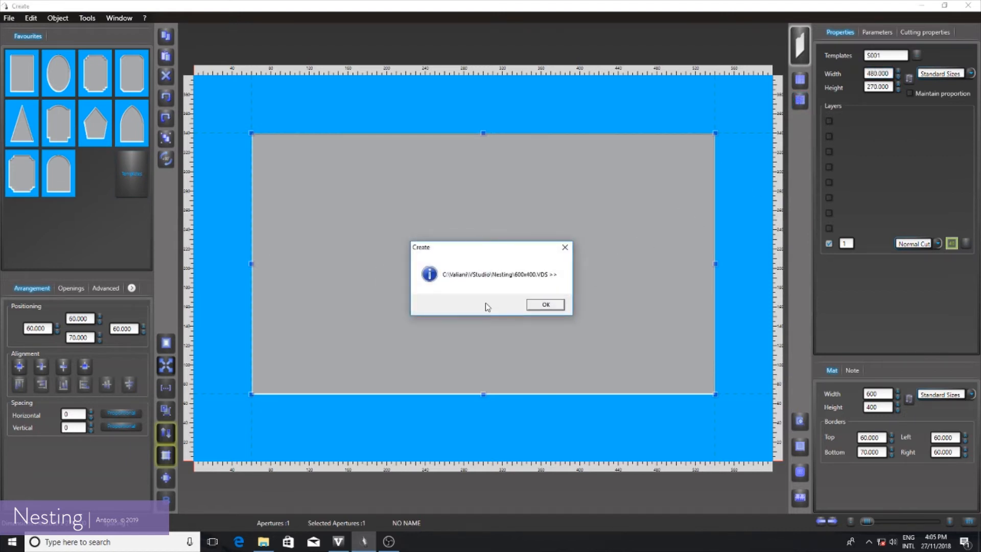
click(546, 305)
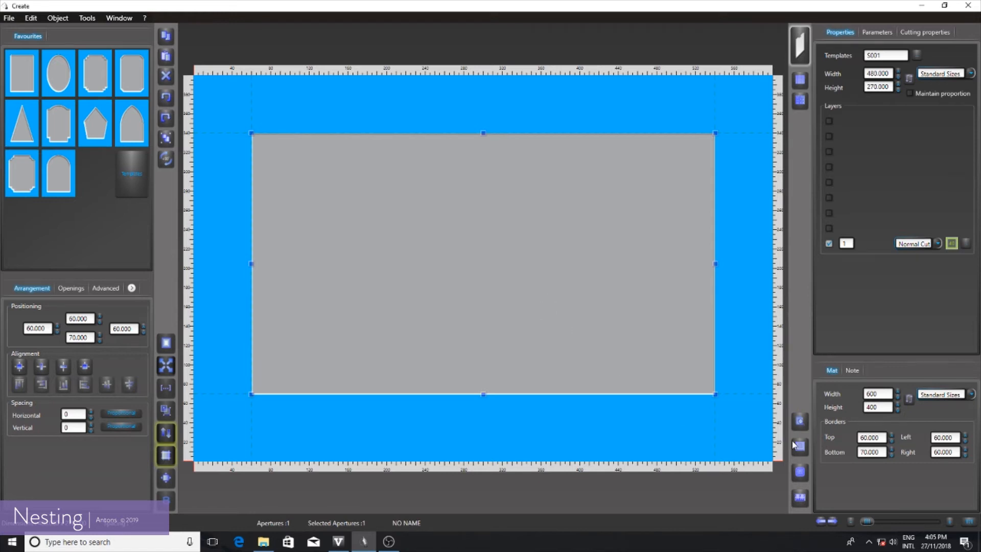
Step: Delete the opening and resize the mat to 700 wide by 500 high
click(167, 76)
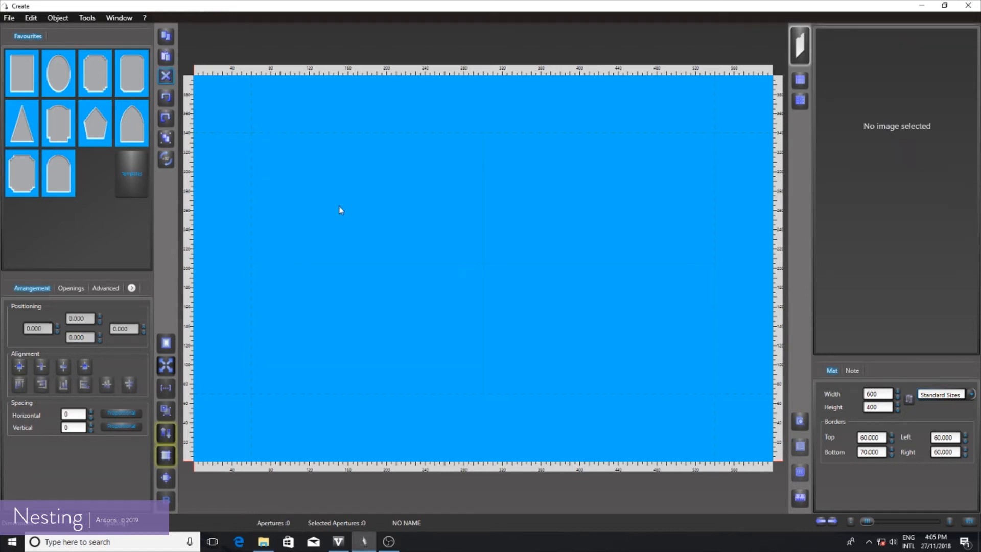
double_click(883, 392)
text(700)
key(Tab)
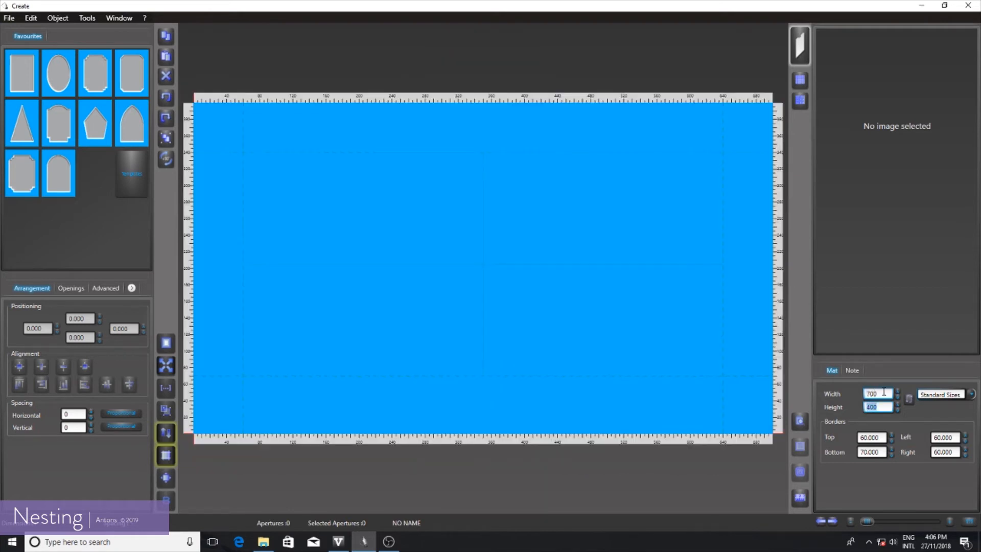
text(500)
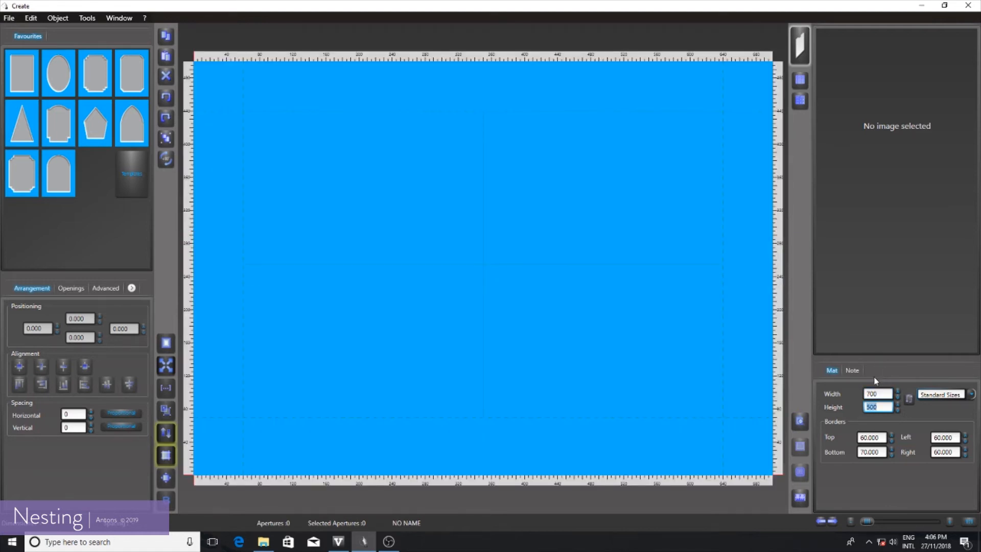
Step: Add the rectangular S001 opening to the 700 × 500 mat and send the design to nesting
click(22, 76)
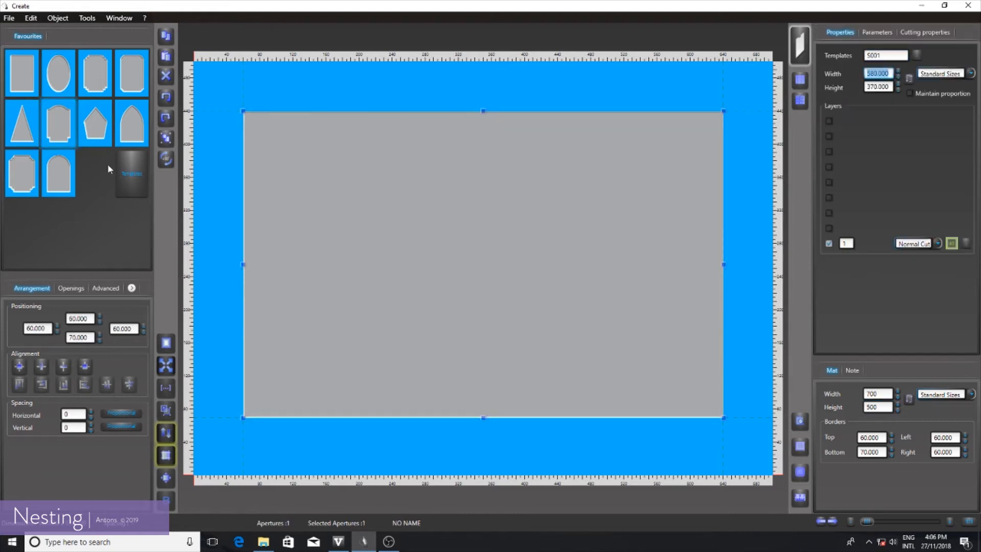
click(800, 101)
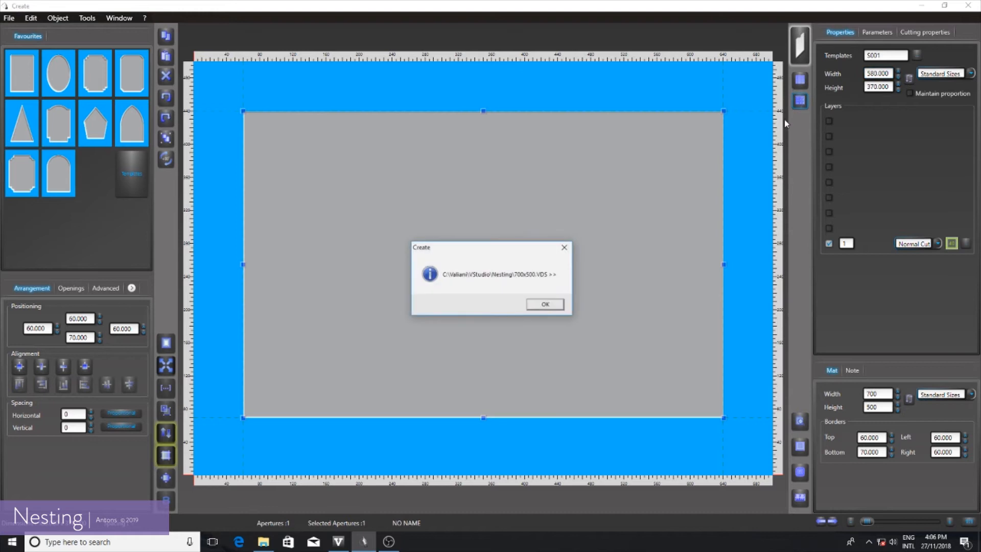
click(545, 306)
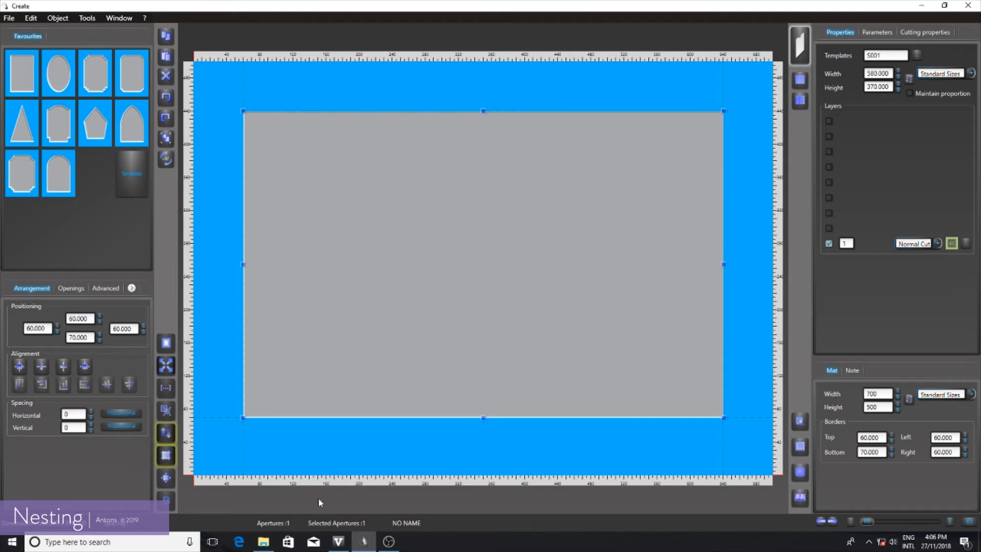
Step: Switch to the V-Studio launcher, start Smart Cut and open its Nesting window
mouse_move(341, 543)
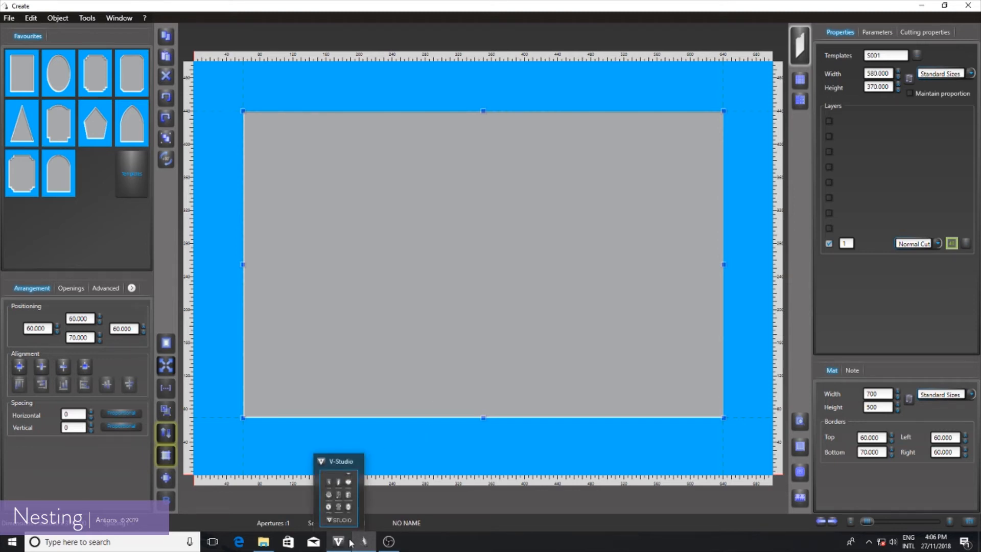
click(340, 543)
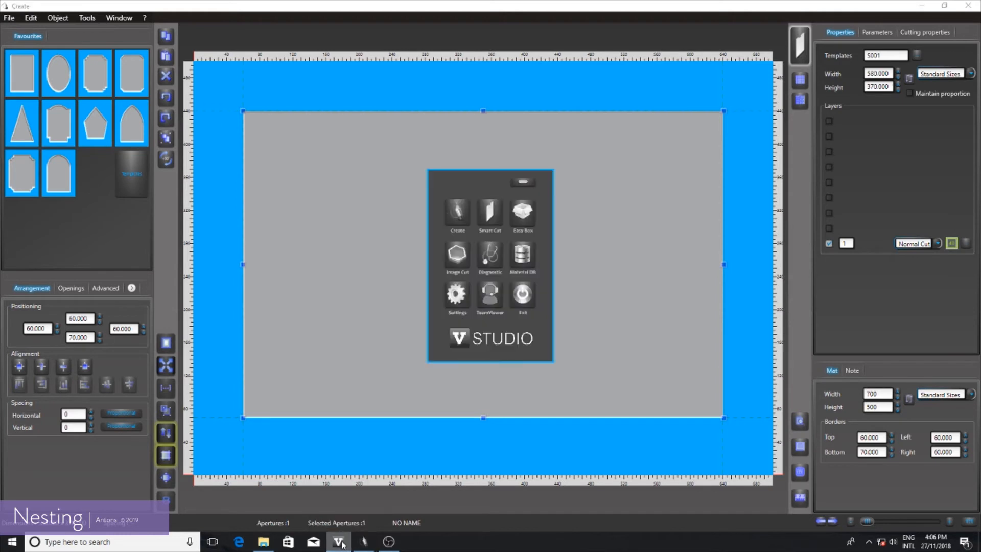
click(489, 214)
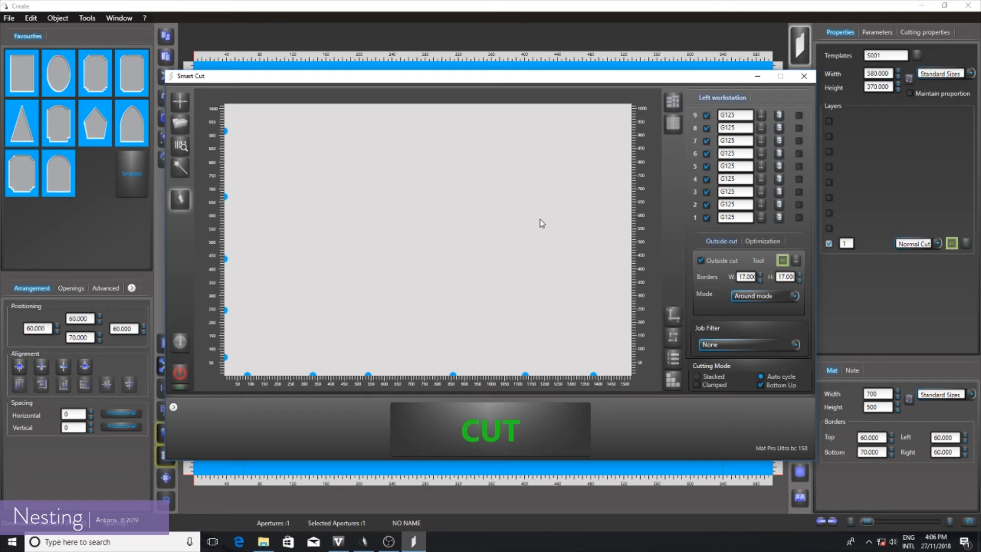
click(673, 102)
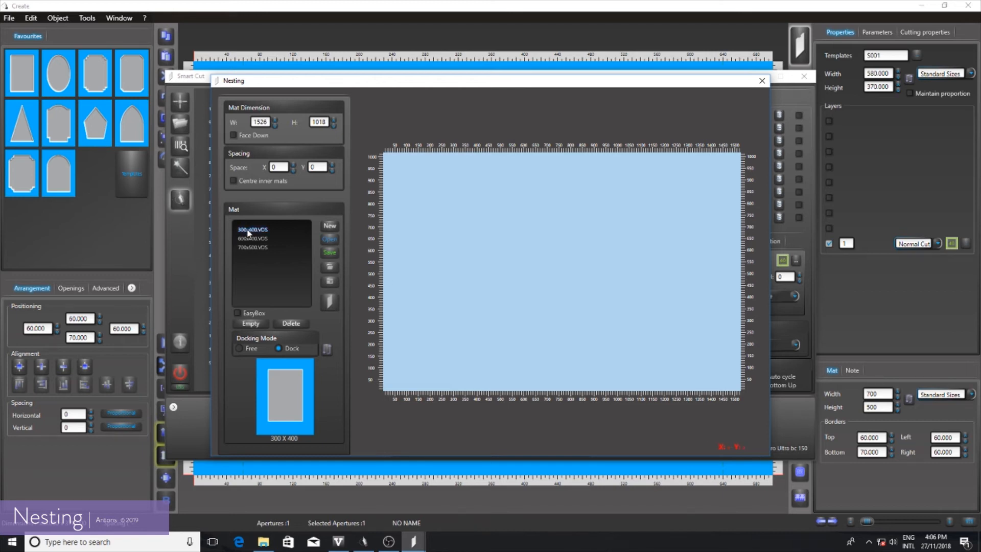
Step: Set the nesting sheet's mat dimensions to 1000 wide by 800 high
double_click(262, 122)
text(1000)
key(Tab)
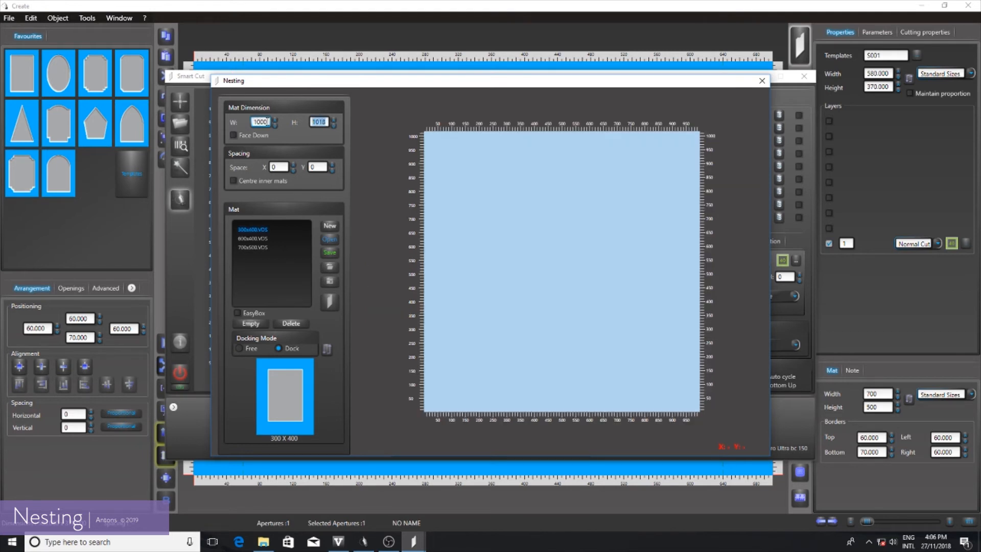
text(800)
key(Return)
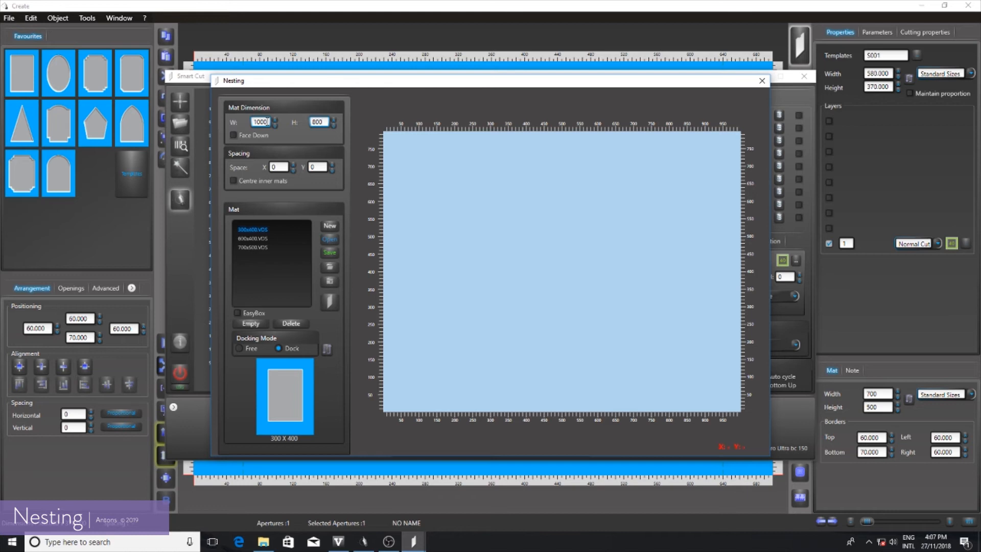
Step: Preview the 300x400, 600x400 and 700x500 mat designs available for nesting
click(253, 246)
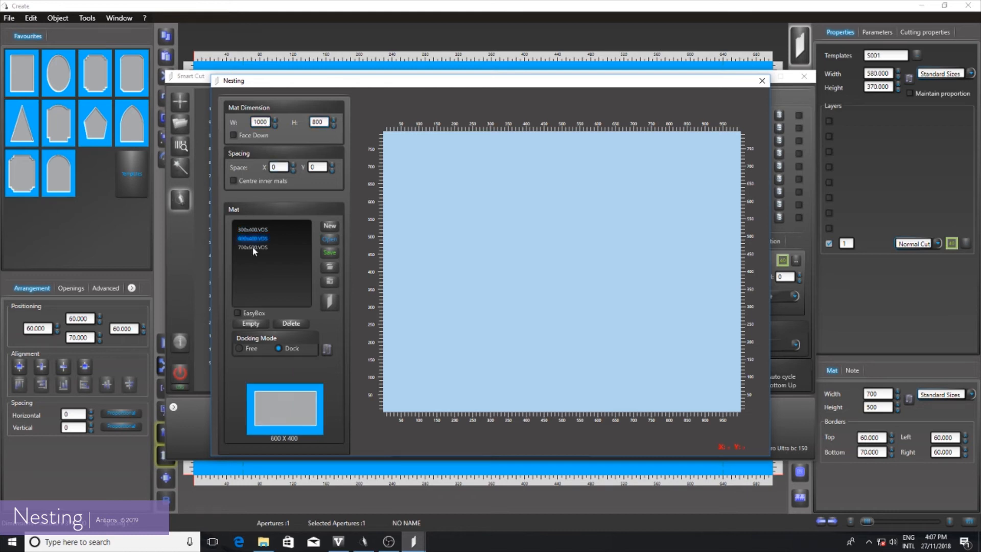
click(255, 230)
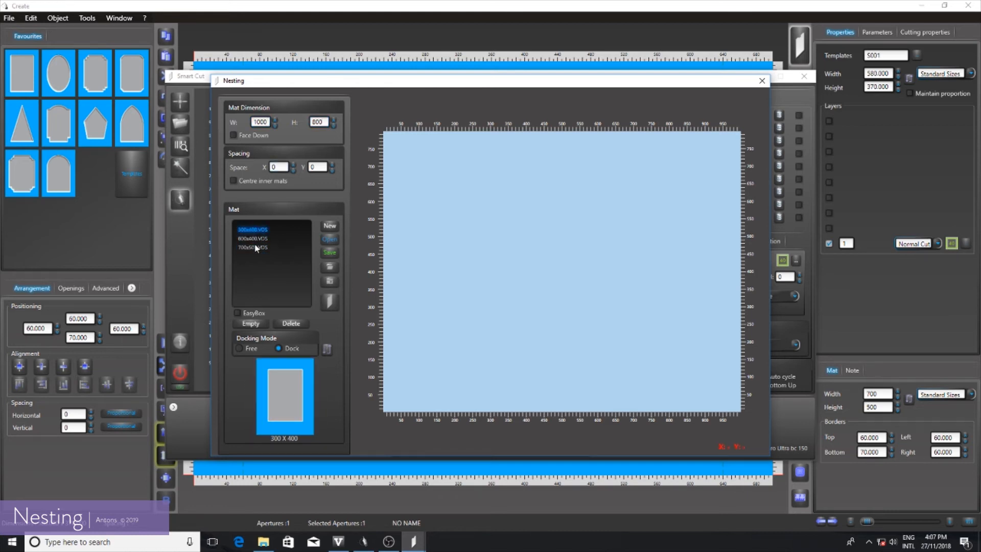
click(254, 247)
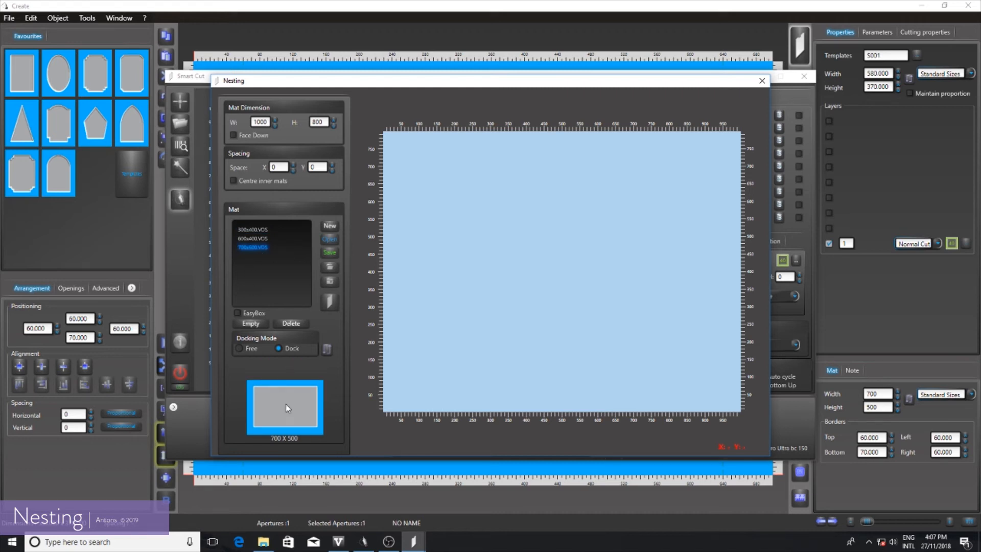
click(252, 236)
click(254, 230)
Step: Try the 700x500 mat in landscape orientation at the sheet's lower-left corner, and remove it from the sheet
click(256, 247)
drag(559, 281, 459, 341)
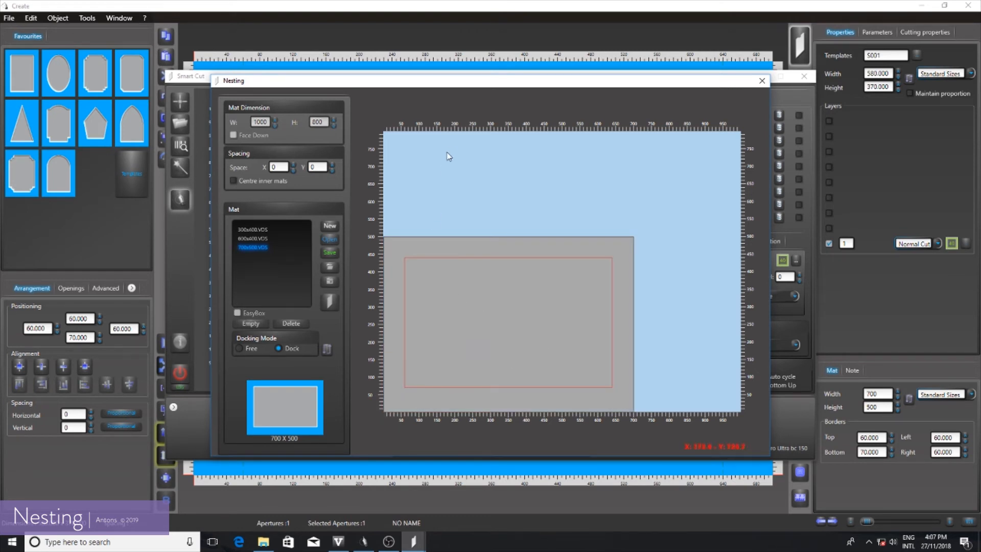
right_click(487, 317)
click(517, 323)
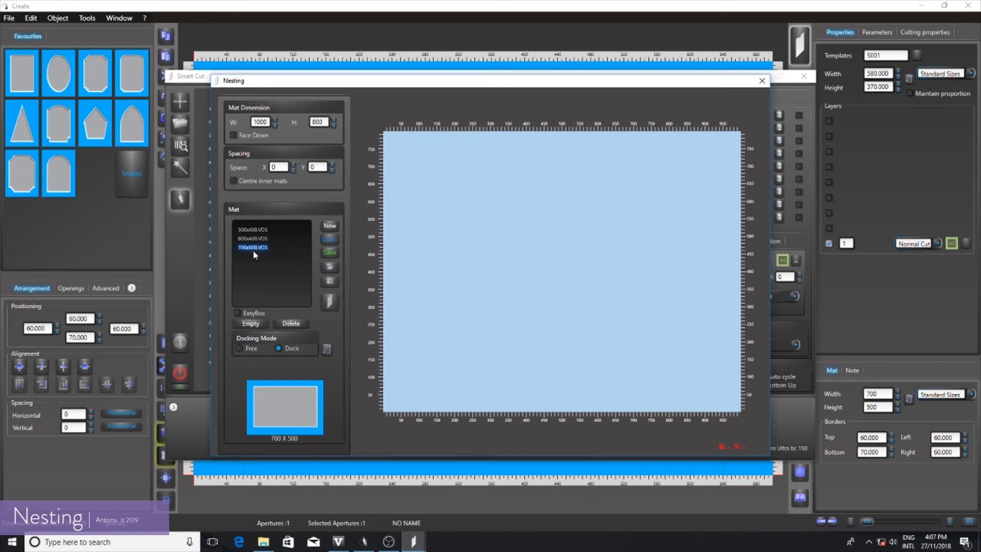
Step: Rotate the 700x500 mat to portrait and dock it in the sheet's lower-left corner
click(327, 349)
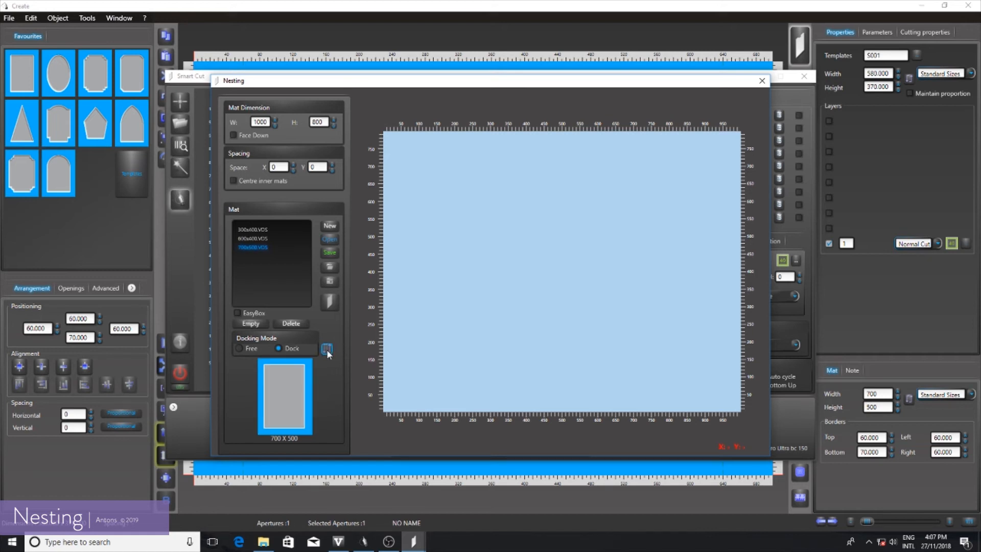
drag(520, 294, 427, 401)
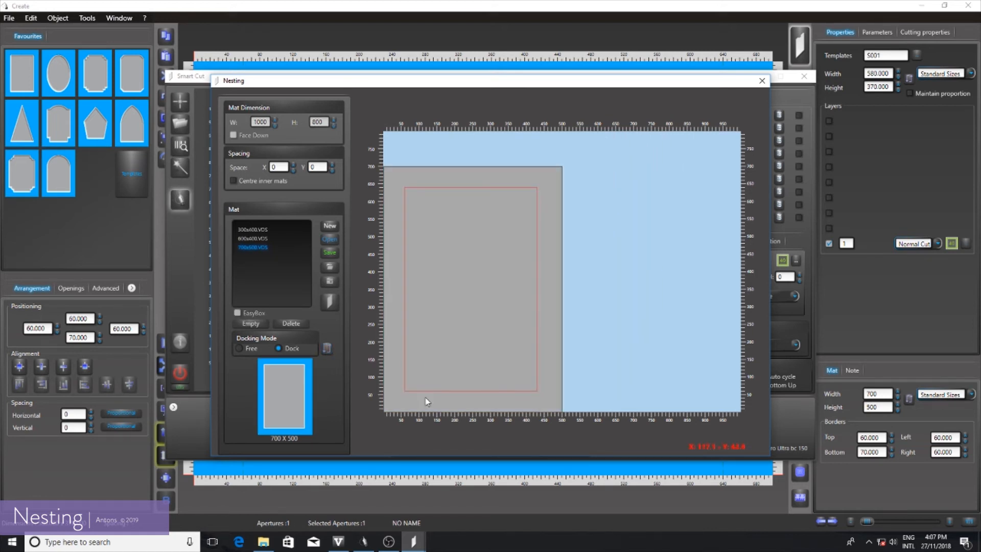
Step: Try docking the 300x400 mat at the lower-left corner inside the 700x500 mat's opening, and delete it
click(256, 230)
drag(253, 233, 419, 367)
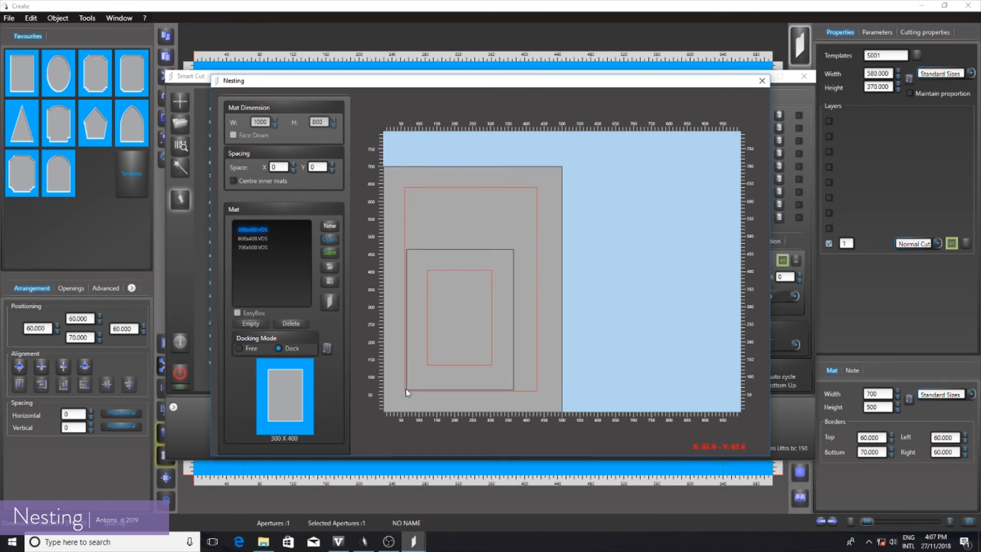
right_click(452, 326)
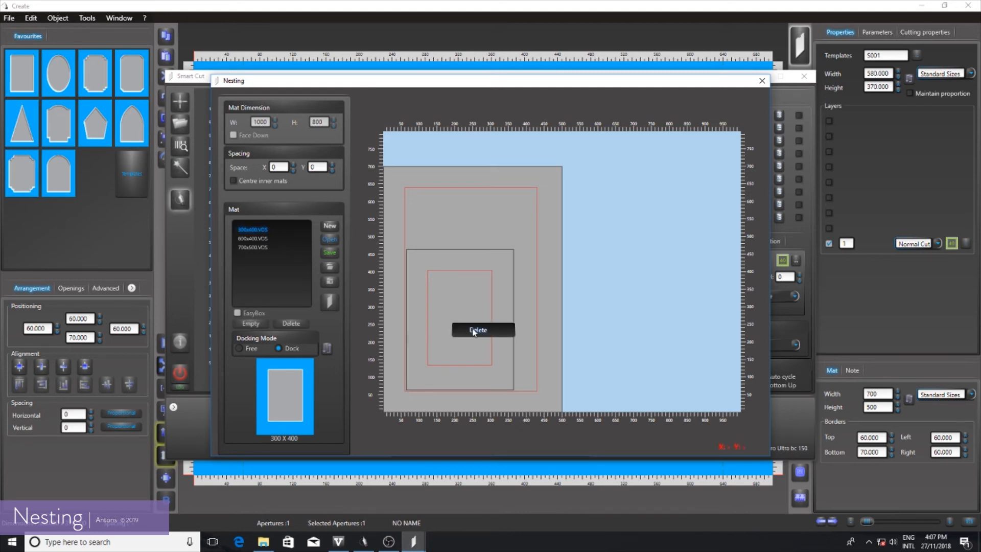
click(473, 333)
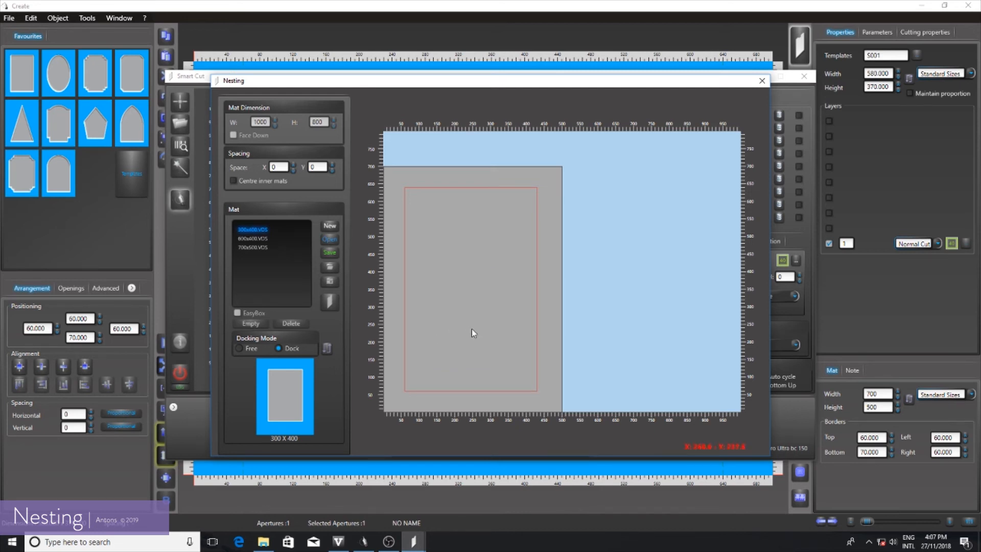
Step: Change the docking mode to Free and place the 300x400 mat inside the 700x500 mat's opening, clear of its edges
click(249, 349)
drag(496, 284, 417, 359)
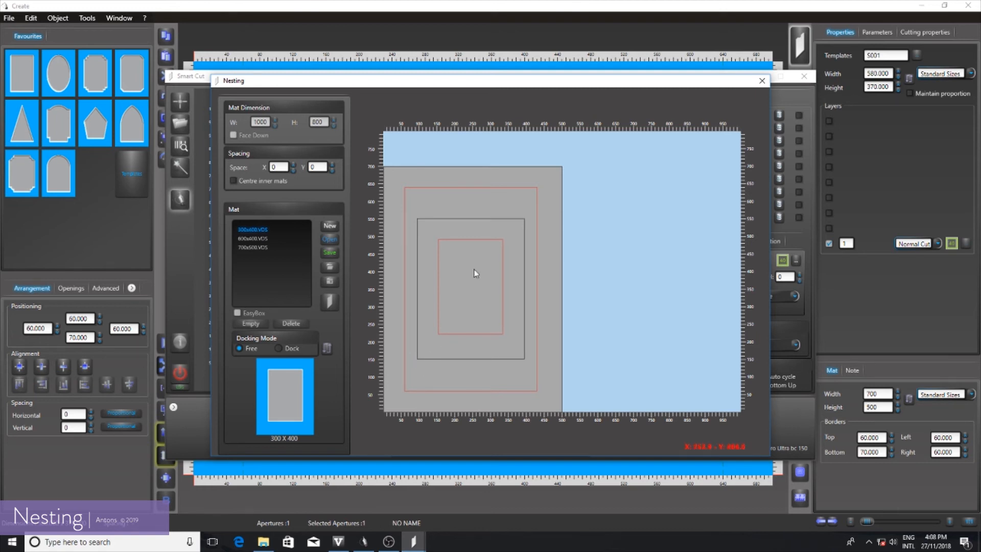
Step: Try placing the 600x400 mat freely in landscape orientation, overlapping the 700x500 mat, and delete it from the sheet
click(252, 239)
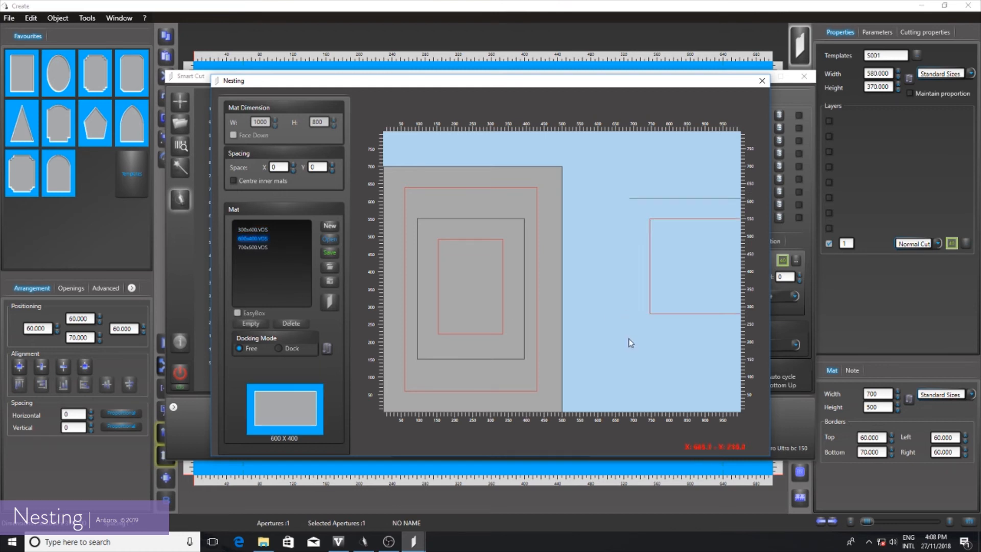
click(510, 388)
right_click(602, 315)
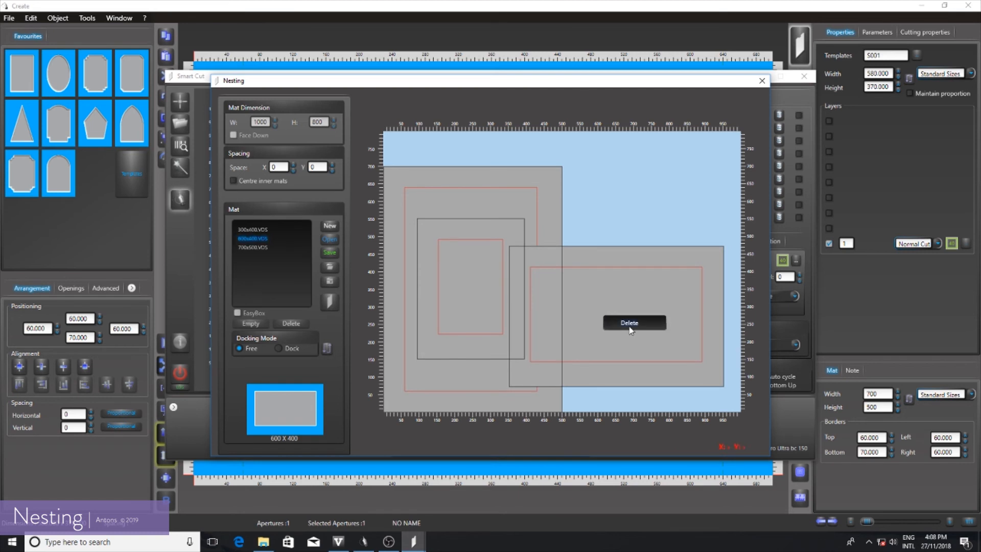
click(633, 325)
Step: Change the docking mode to Dock, rotate the 600x400 mat to portrait and dock it beside the 700x500 mat along the sheet's lower edge
click(290, 349)
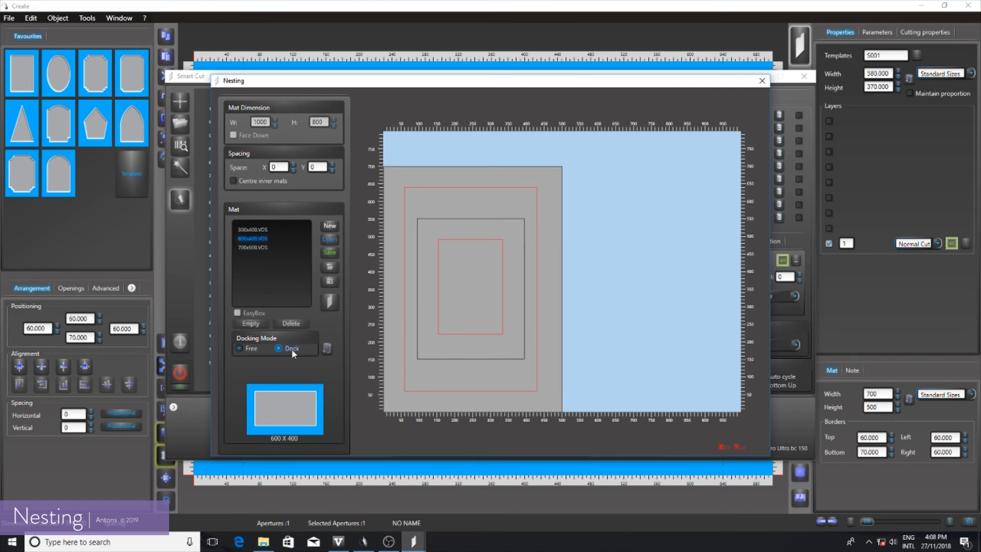
click(327, 348)
click(577, 377)
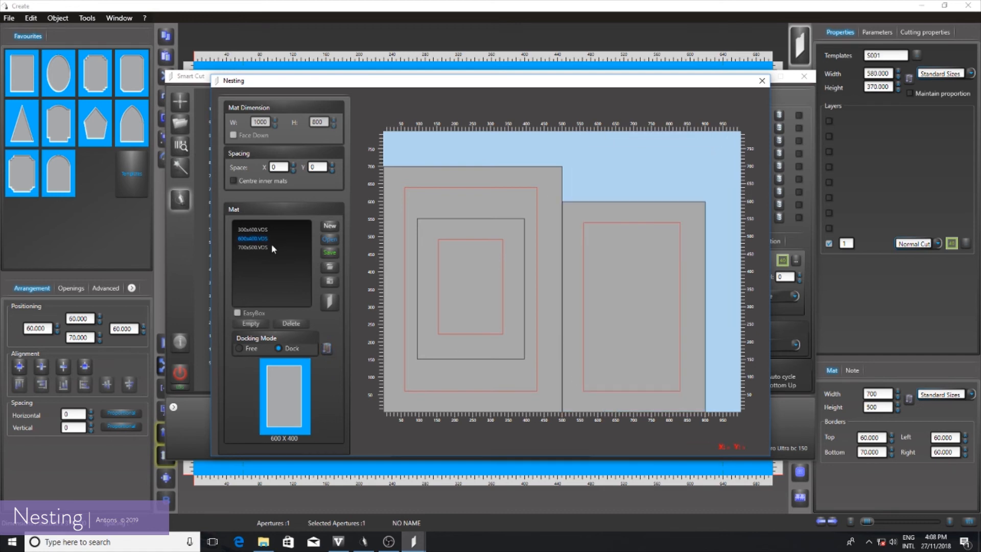
click(261, 230)
drag(666, 318, 581, 364)
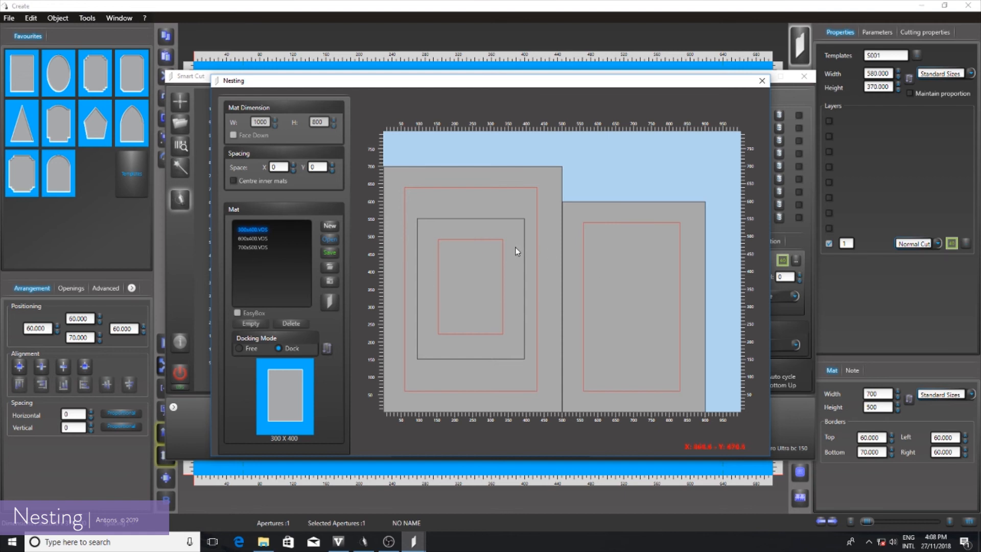
click(330, 302)
Step: Save the nesting layout under the name test
click(330, 252)
click(459, 262)
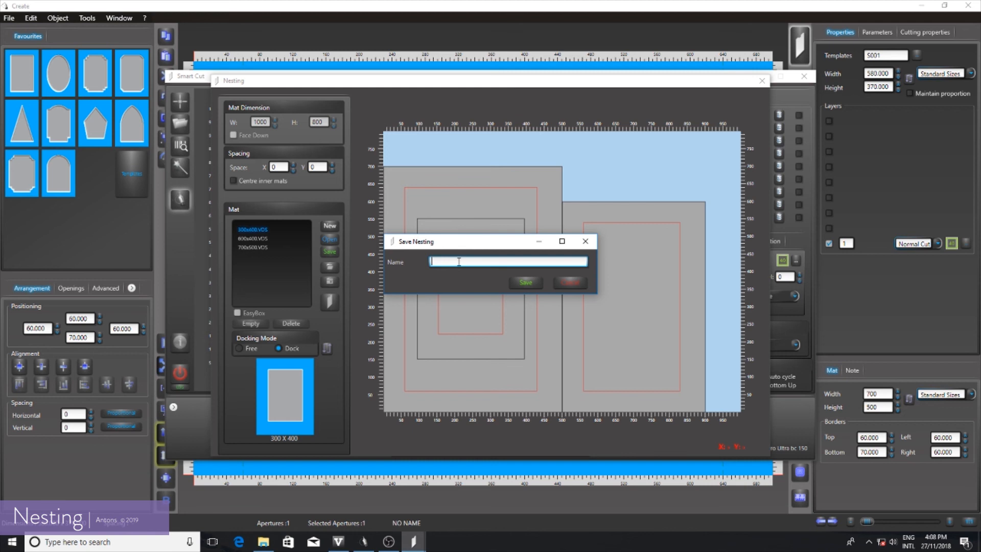
text(test)
click(526, 282)
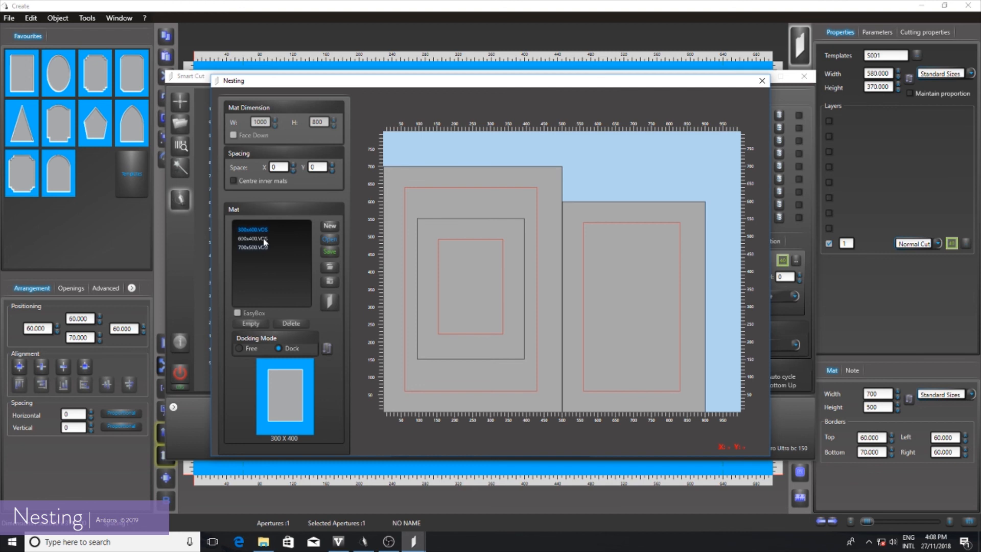
Step: Open the saved nesting named test and transfer the nested layout to Smart Cut
click(330, 239)
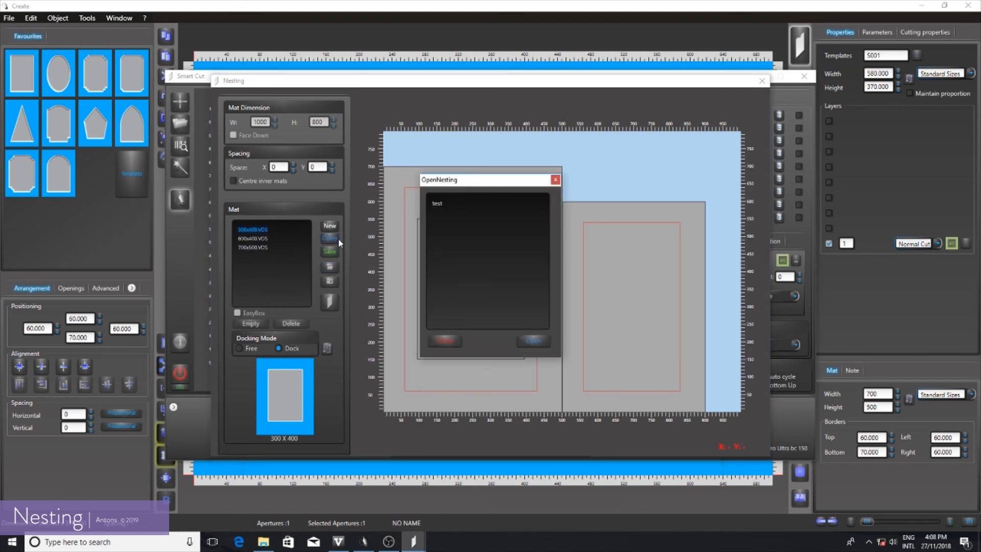
click(437, 203)
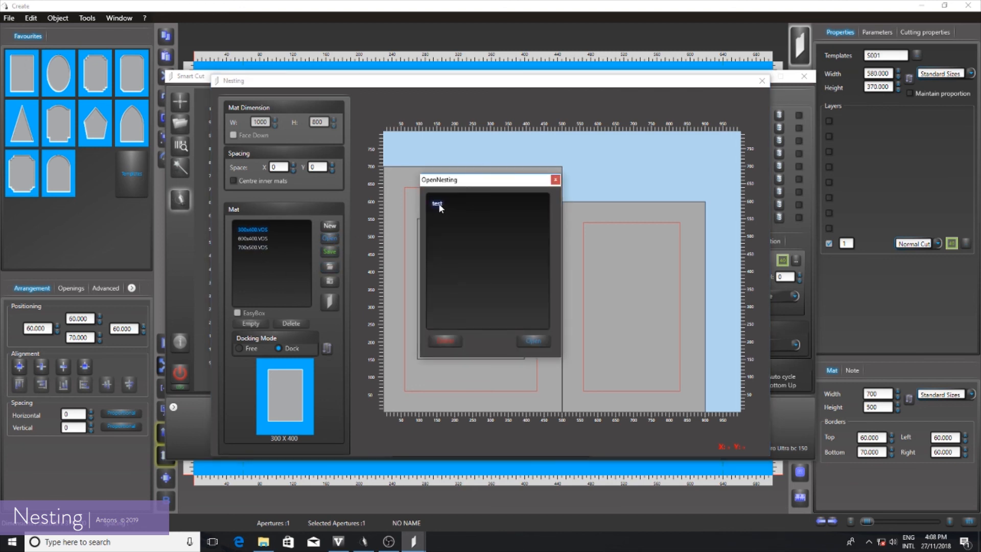
click(534, 339)
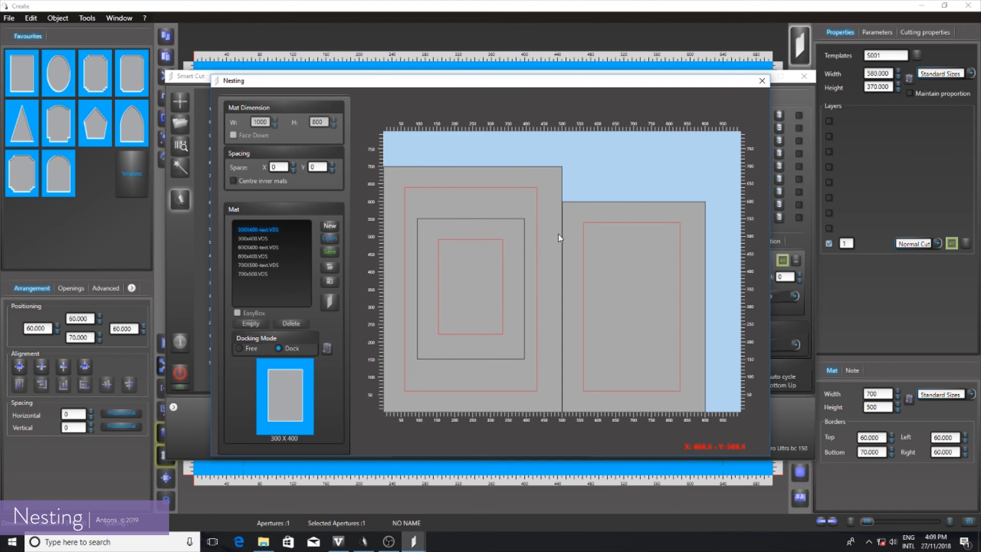
click(330, 301)
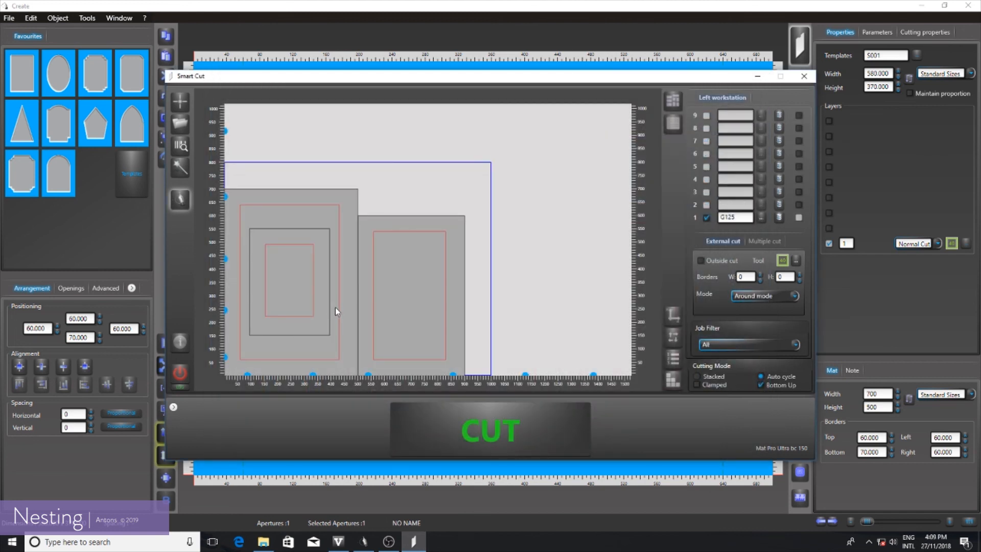